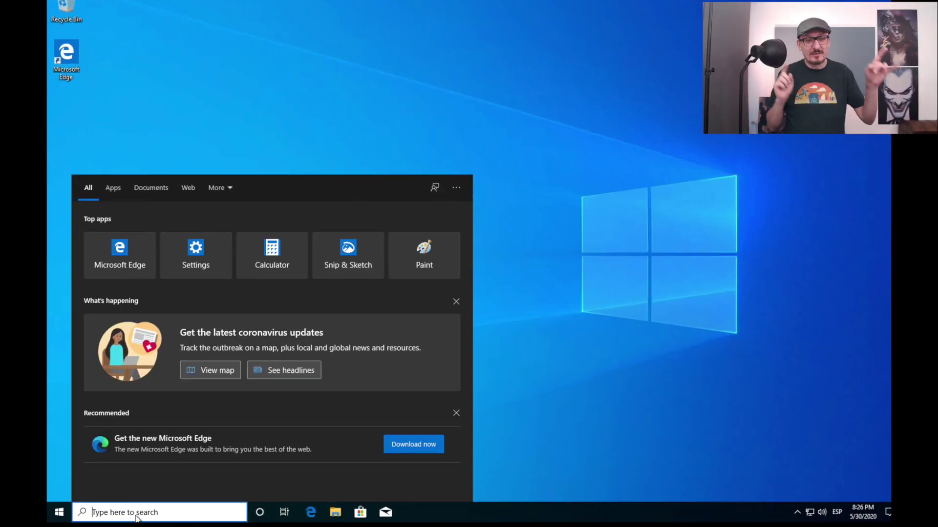
Find Windows Update through Start search and run Check for updates
{"action": "type", "text": "windows u"}
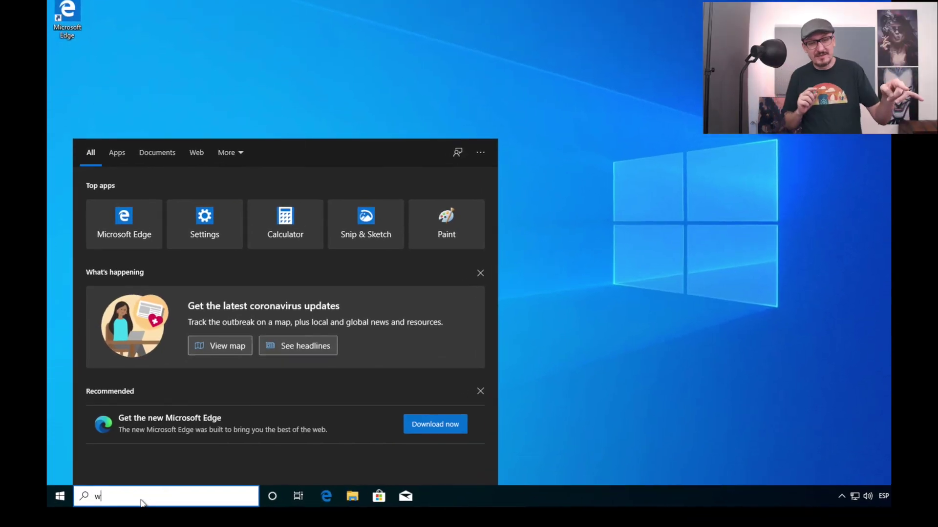
{"action": "type", "text": "p"}
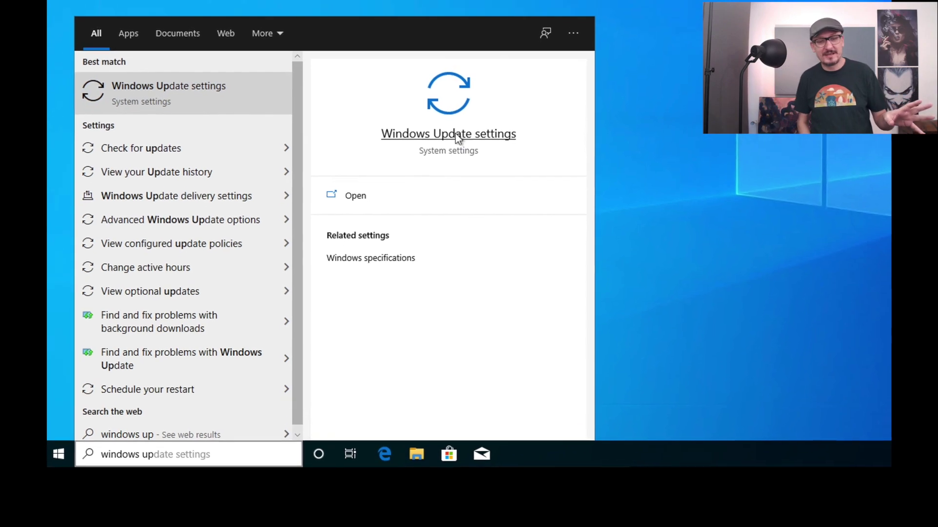
{"action": "left_click", "coordinate": [459, 114]}
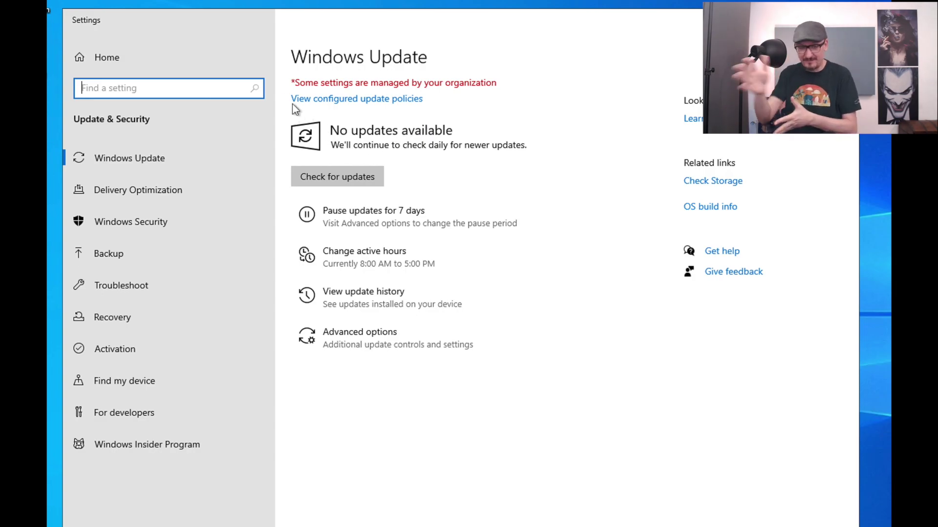
{"action": "left_click", "coordinate": [343, 179]}
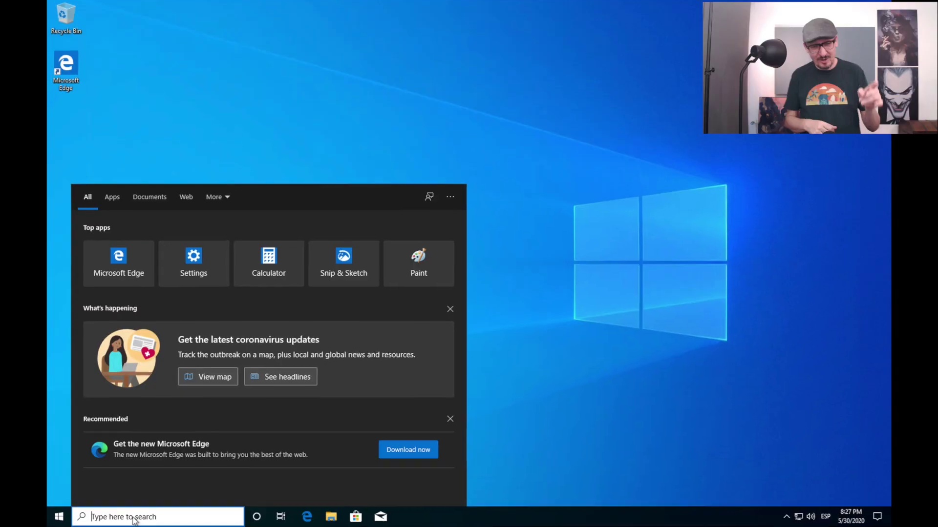
Open Settings and go to Update & Security > For developers
{"action": "type", "text": "settings"}
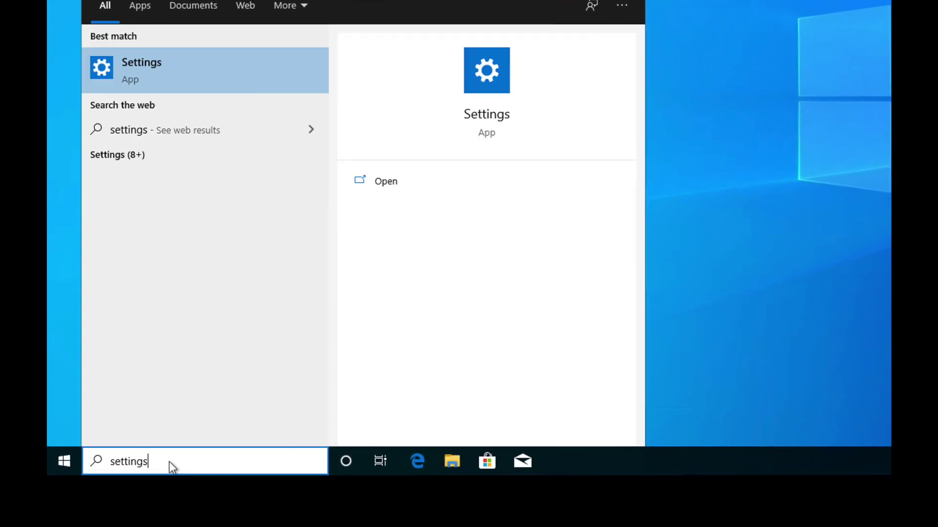
{"action": "left_click", "coordinate": [487, 116]}
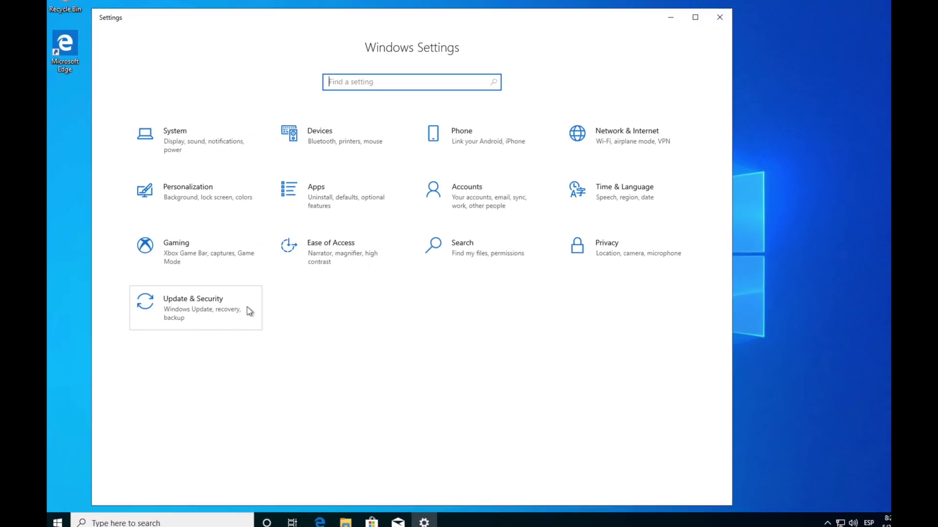
{"action": "left_click", "coordinate": [211, 311]}
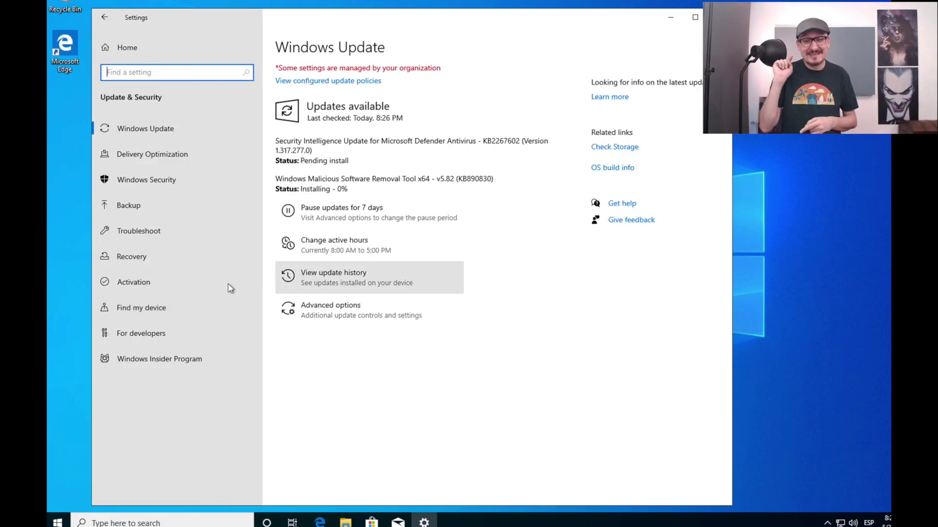
{"action": "left_click", "coordinate": [176, 328]}
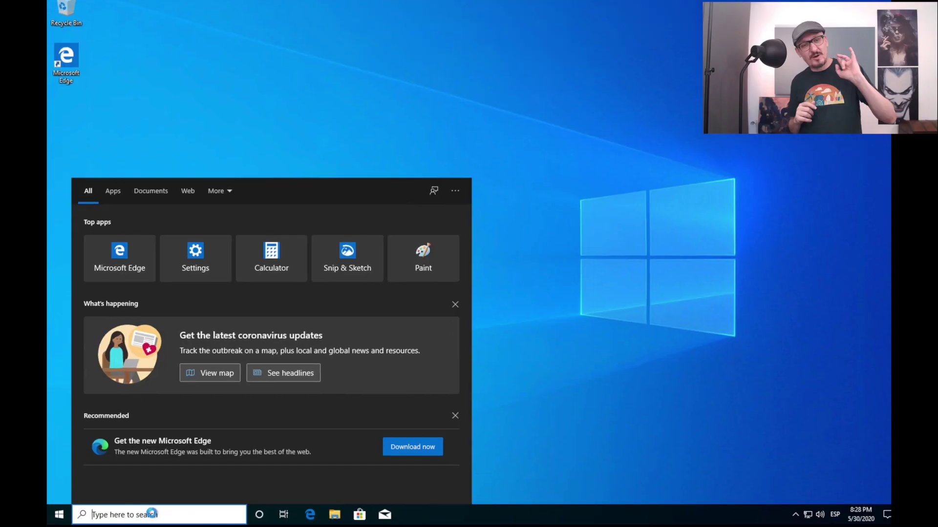
Tick Windows Subsystem for Linux in the optionalfeatures dialog and confirm with OK
{"action": "type", "text": "optional"}
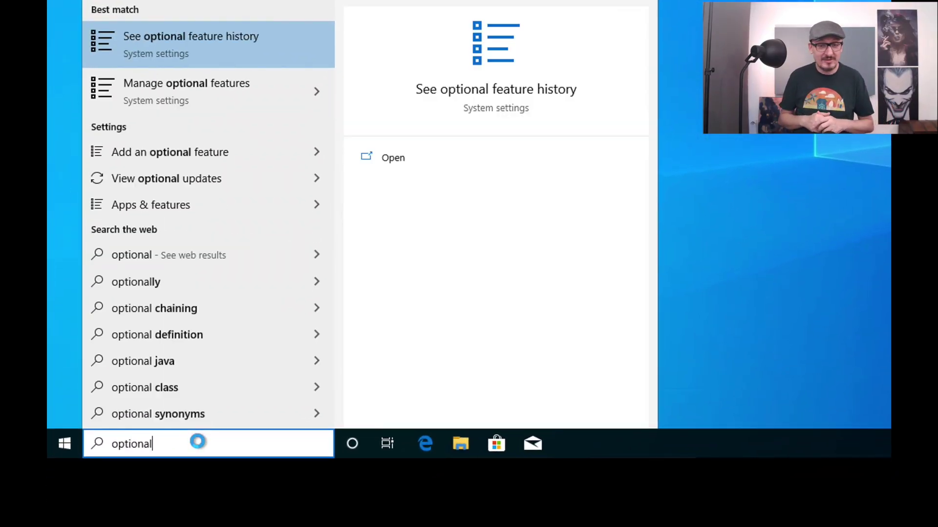
{"action": "type", "text": "features"}
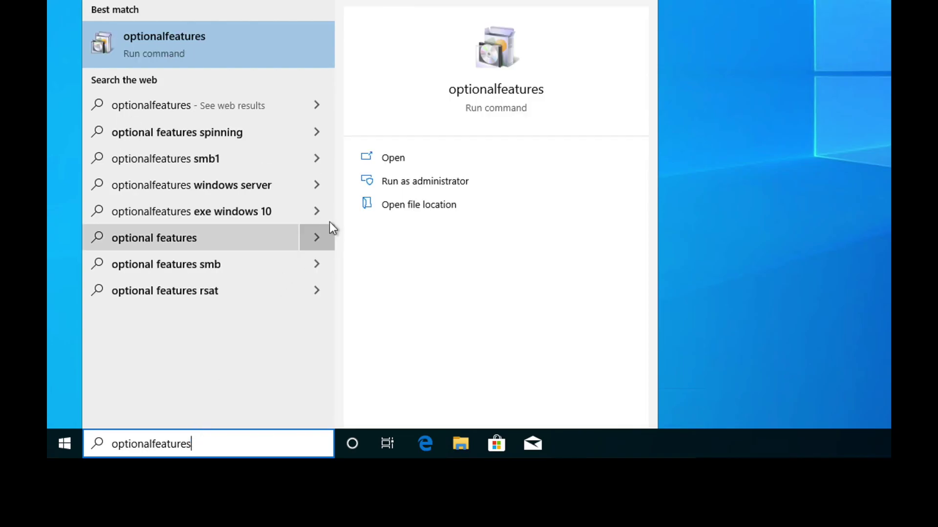
{"action": "left_click", "coordinate": [499, 93]}
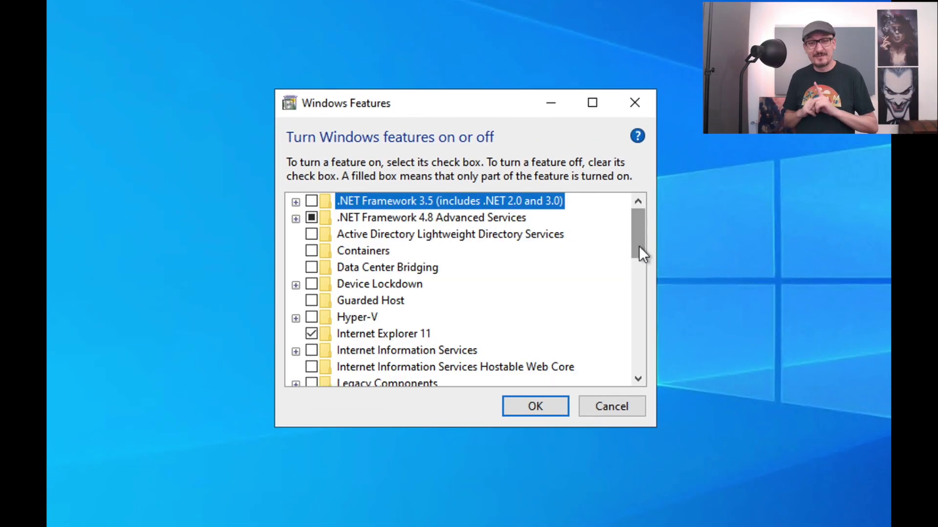
{"action": "left_click_drag", "start_coordinate": [638, 245], "coordinate": [638, 356]}
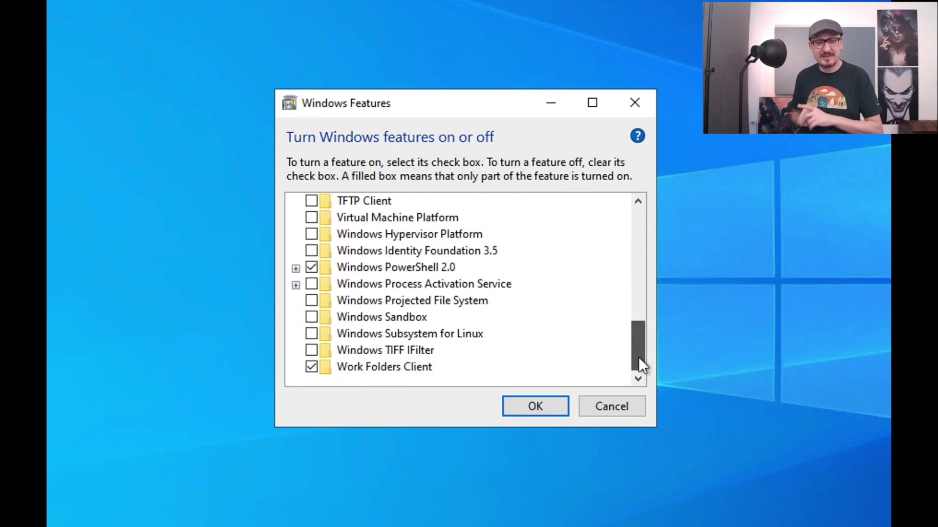
{"action": "left_click", "coordinate": [311, 334]}
{"action": "left_click", "coordinate": [536, 408]}
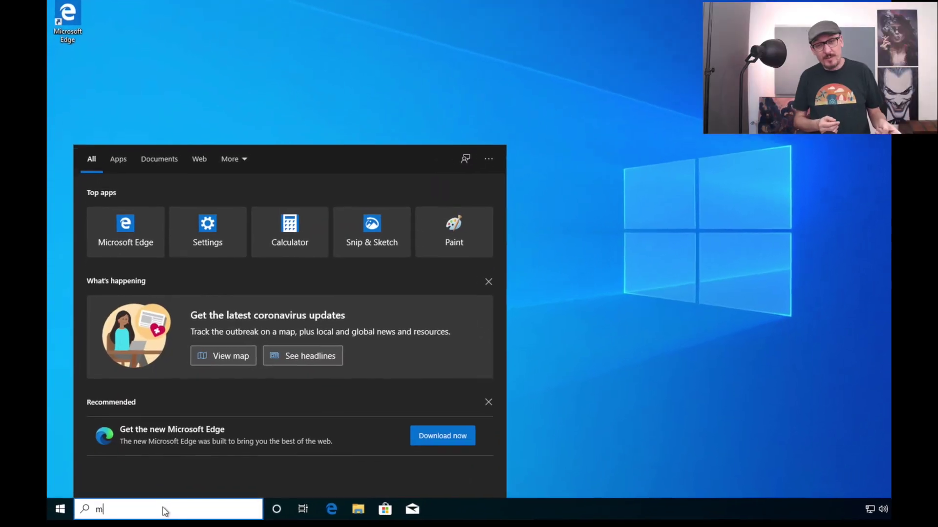
Open Microsoft Store from Start search and search it for ubuntu
{"action": "type", "text": "crosoft sto"}
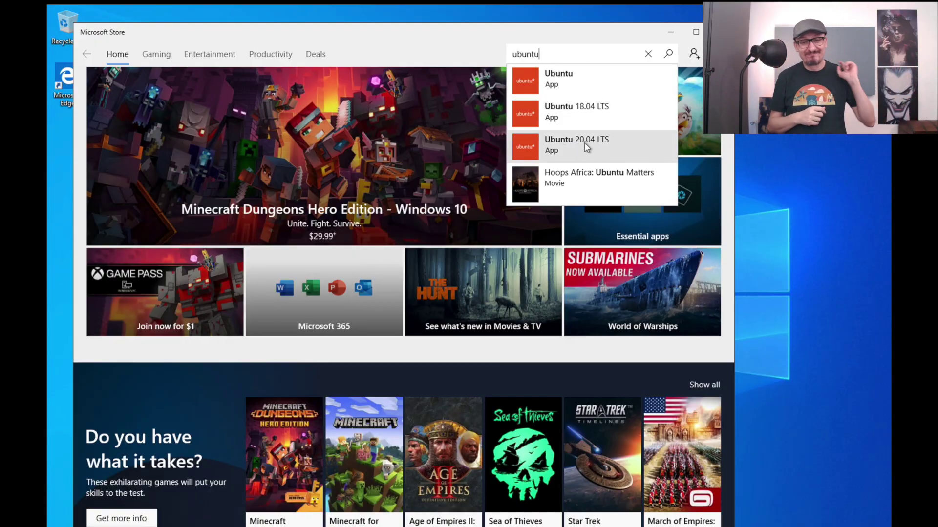
Get Ubuntu 20.04 LTS without signing in, then launch it from the notification
{"action": "left_click", "coordinate": [586, 147]}
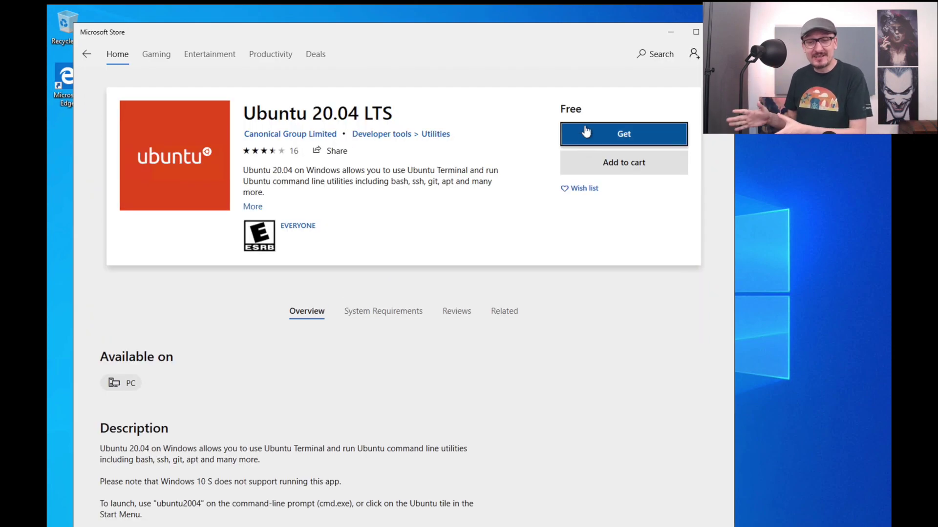
{"action": "left_click", "coordinate": [616, 135]}
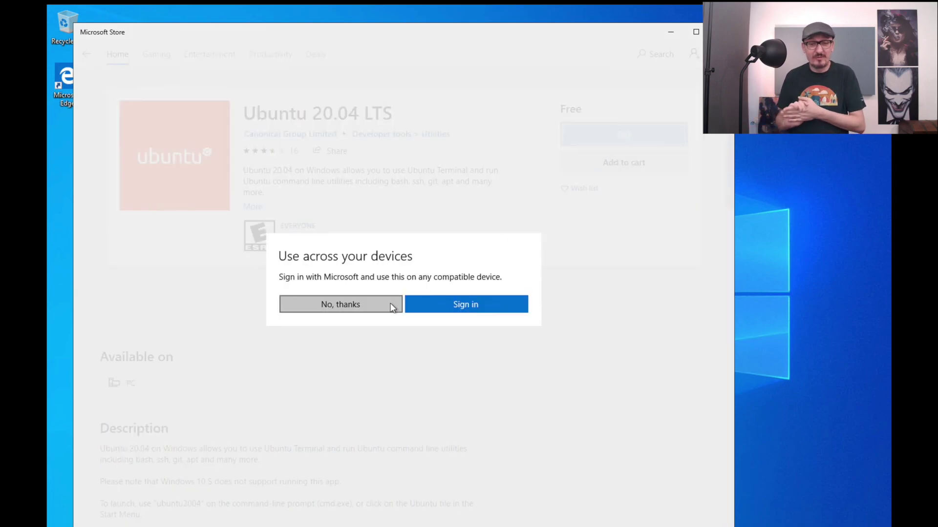
{"action": "left_click", "coordinate": [381, 310]}
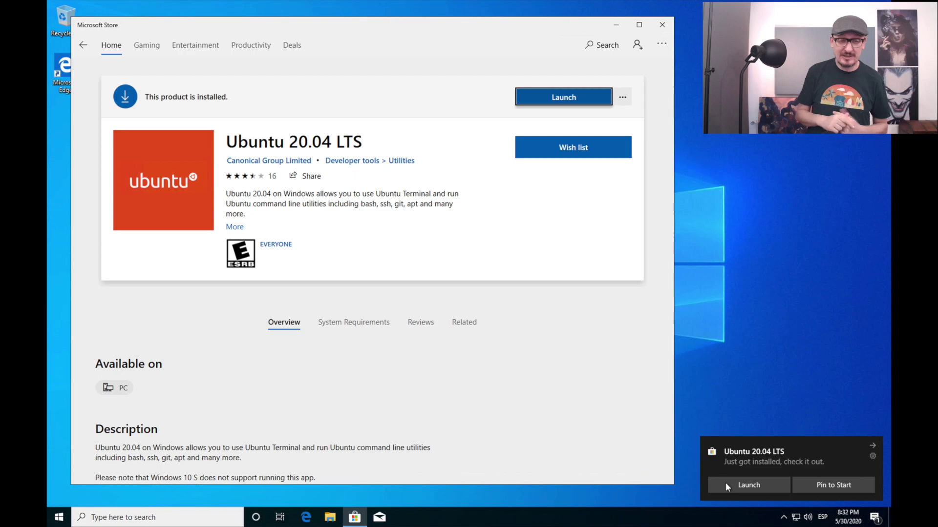
{"action": "left_click", "coordinate": [749, 486]}
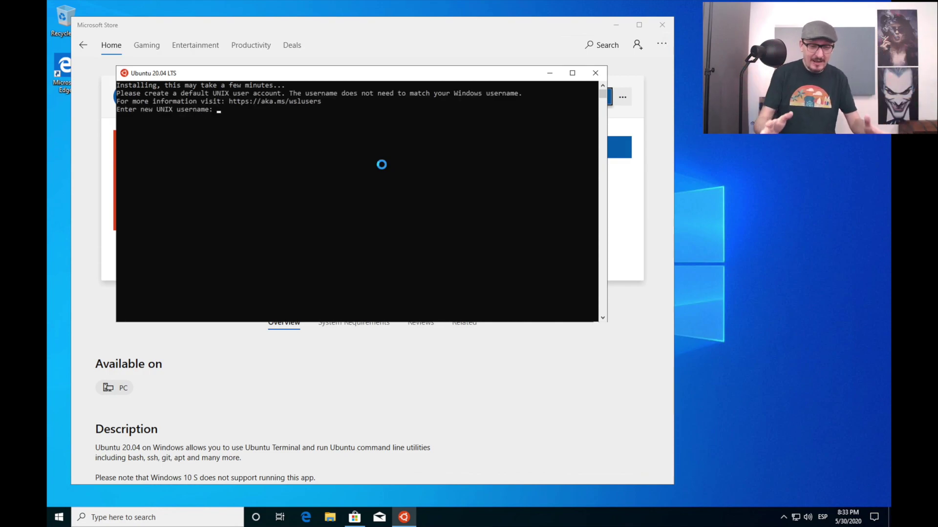
Create the new UNIX username and password in Ubuntu, then exit the console
{"action": "left_click", "coordinate": [383, 165]}
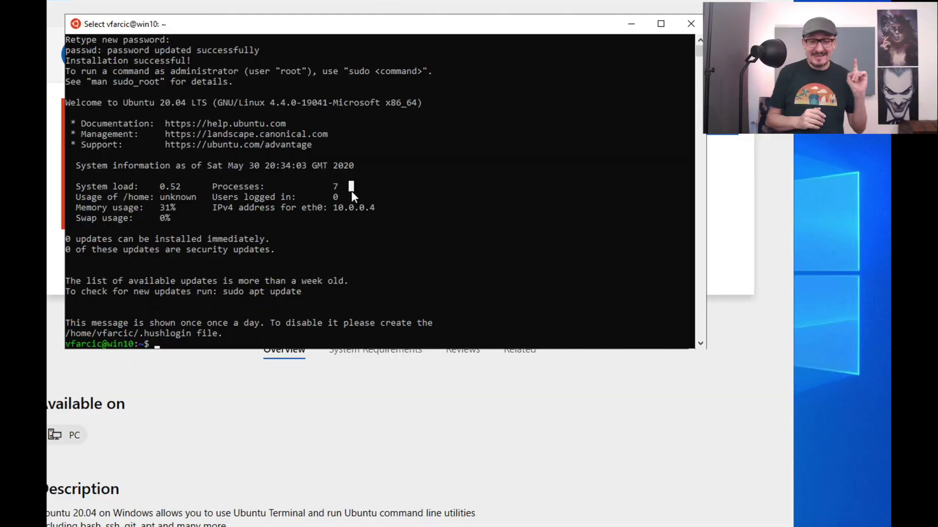
{"action": "type", "text": "t"}
{"action": "key", "text": "Return"}
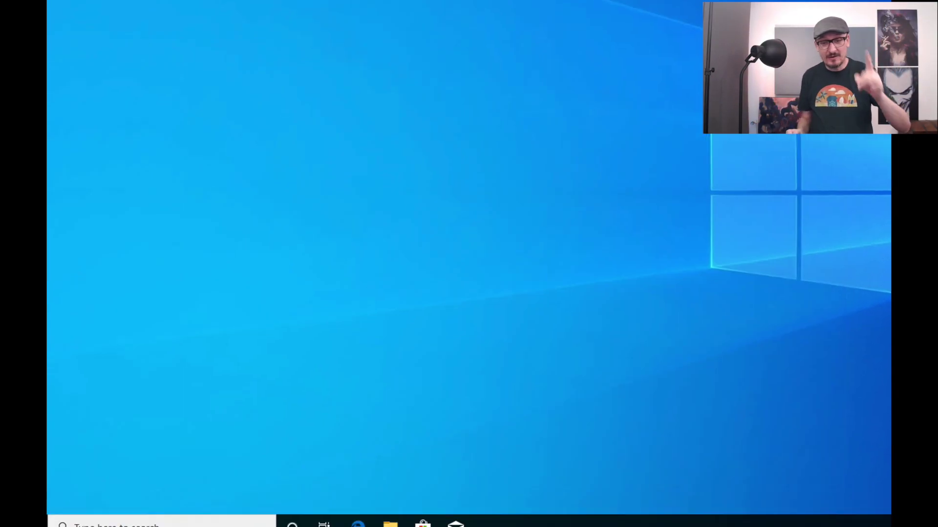
Search for bash in Start and launch the bash shell
{"action": "left_click", "coordinate": [188, 478]}
{"action": "type", "text": "bash"}
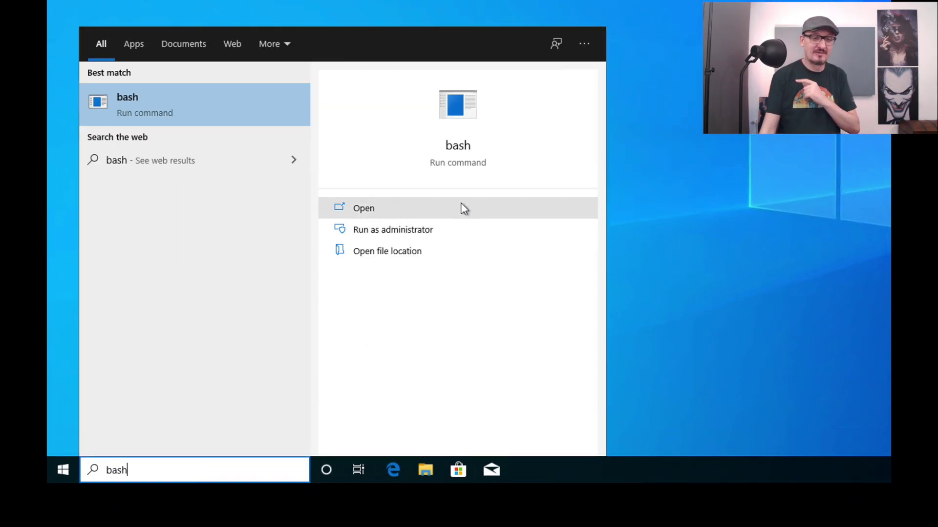
{"action": "left_click", "coordinate": [459, 145]}
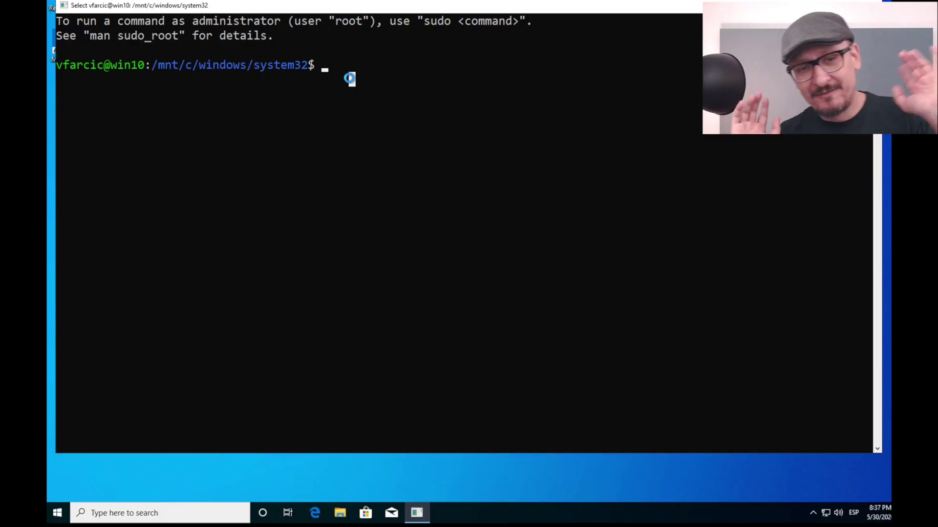
{"action": "type", "text": "sudo ap"}
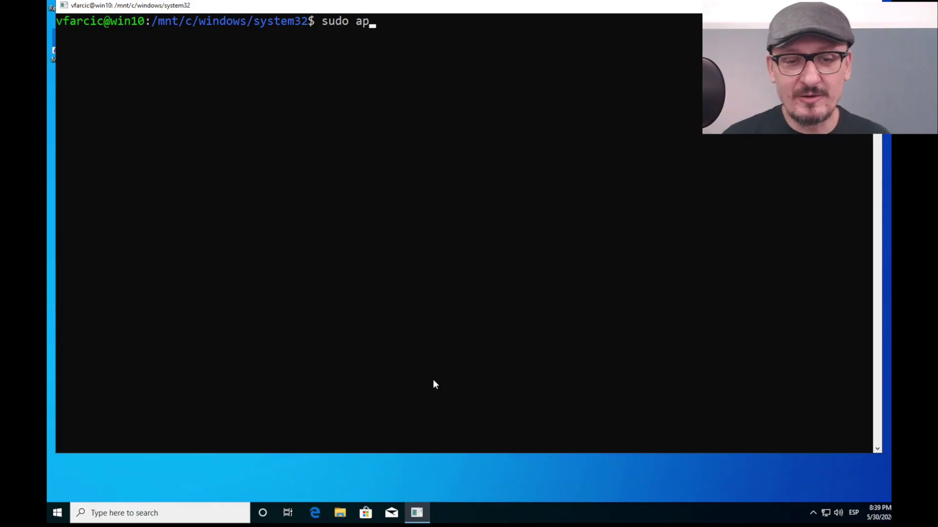
Run sudo apt update, install curl and git with sudo apt install, then type exit
{"action": "type", "text": "e"}
{"action": "key", "text": "Return"}
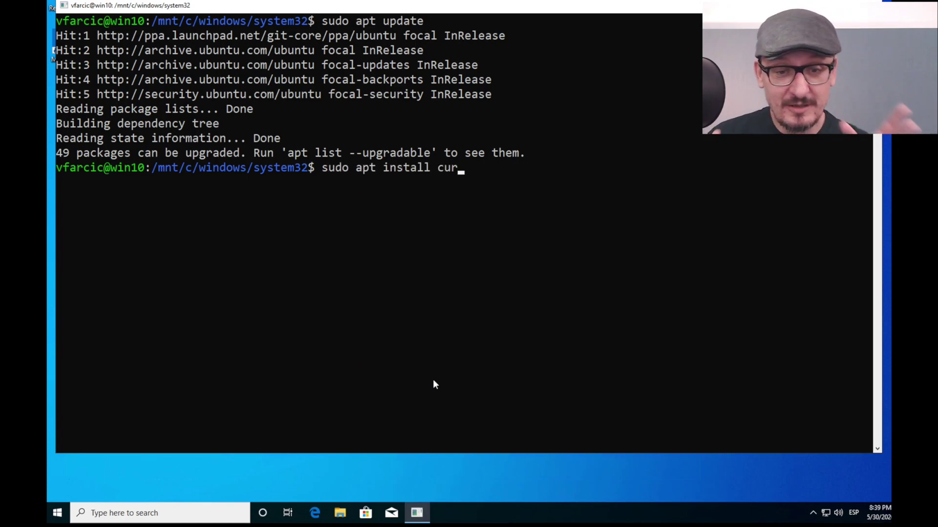
{"action": "type", "text": "git"}
{"action": "key", "text": "Return"}
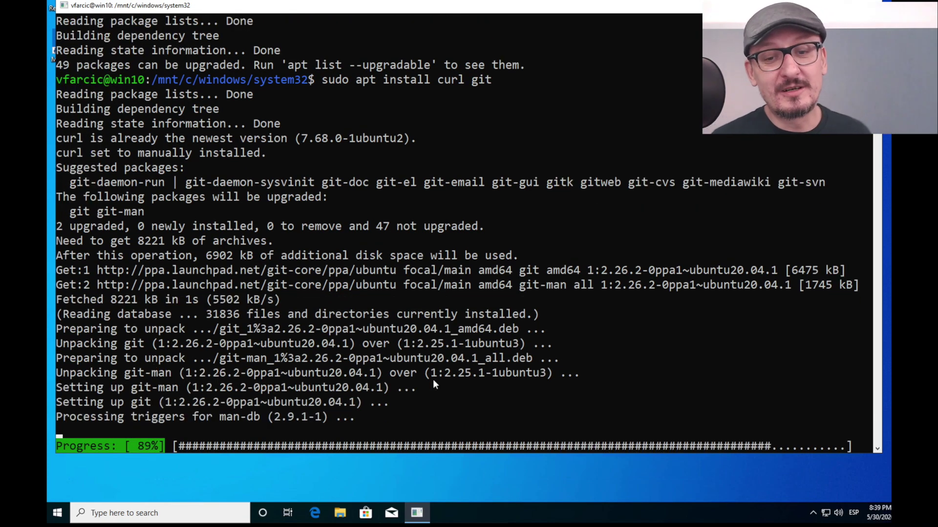
{"action": "type", "text": "exi"}
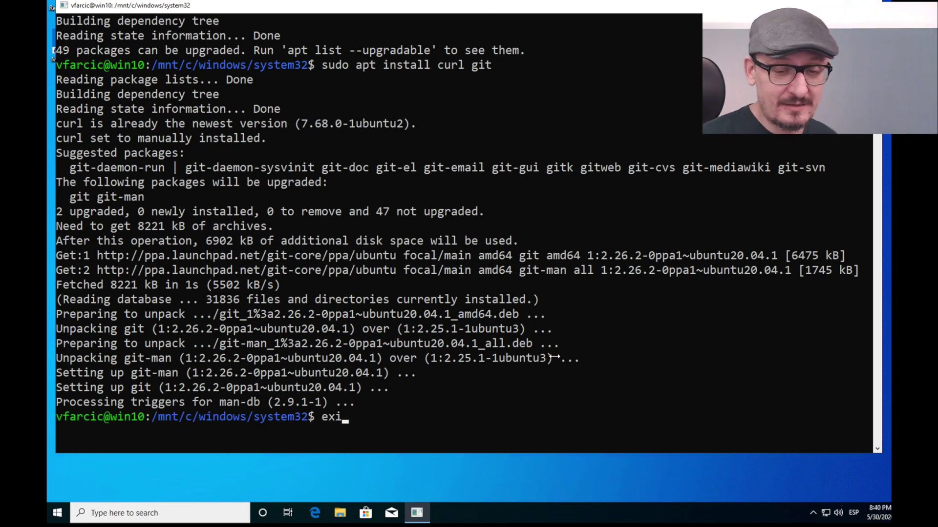